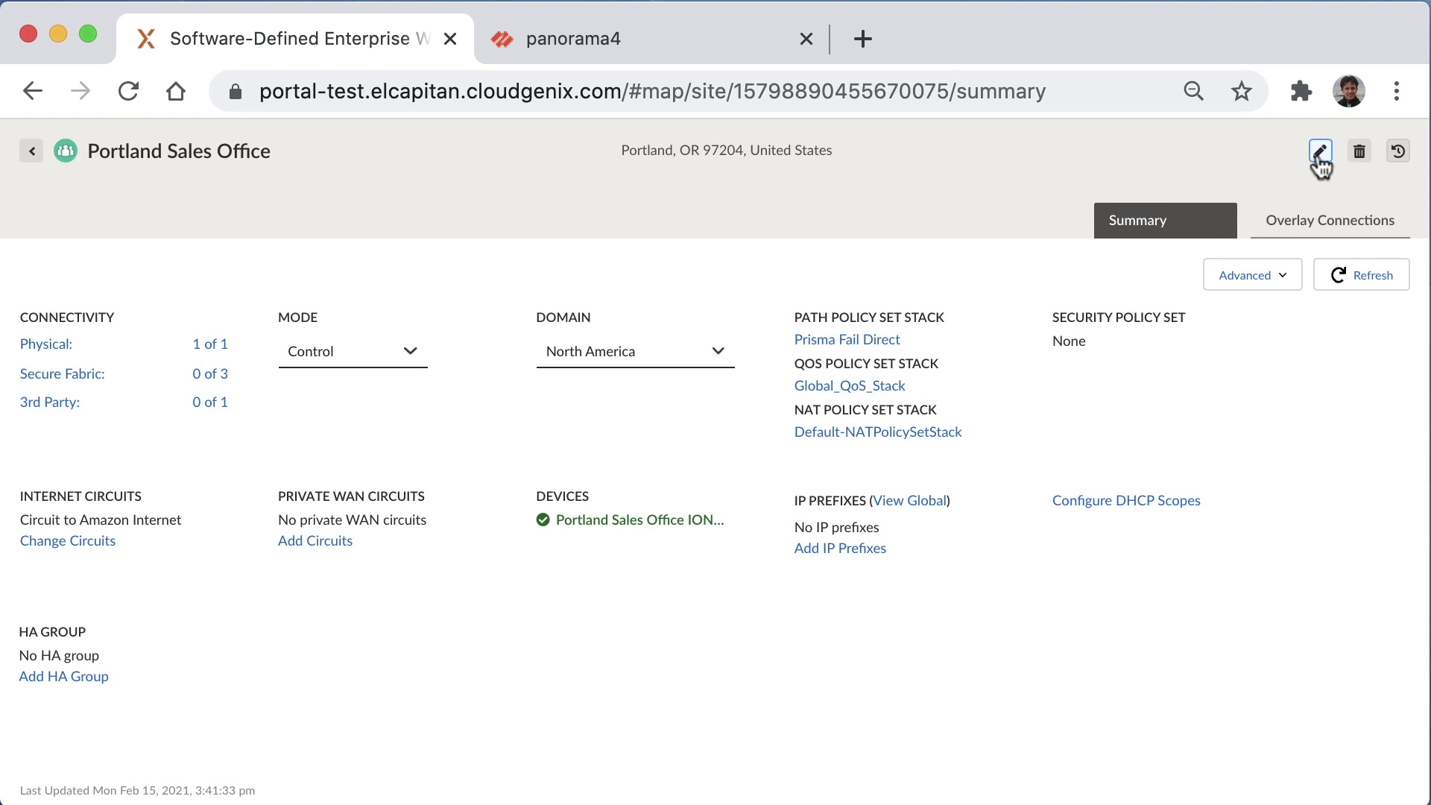
# Step: Add the prisma_access tag to the Portland Sales Office site and open that tag's settings
pyautogui.click(1319, 153)
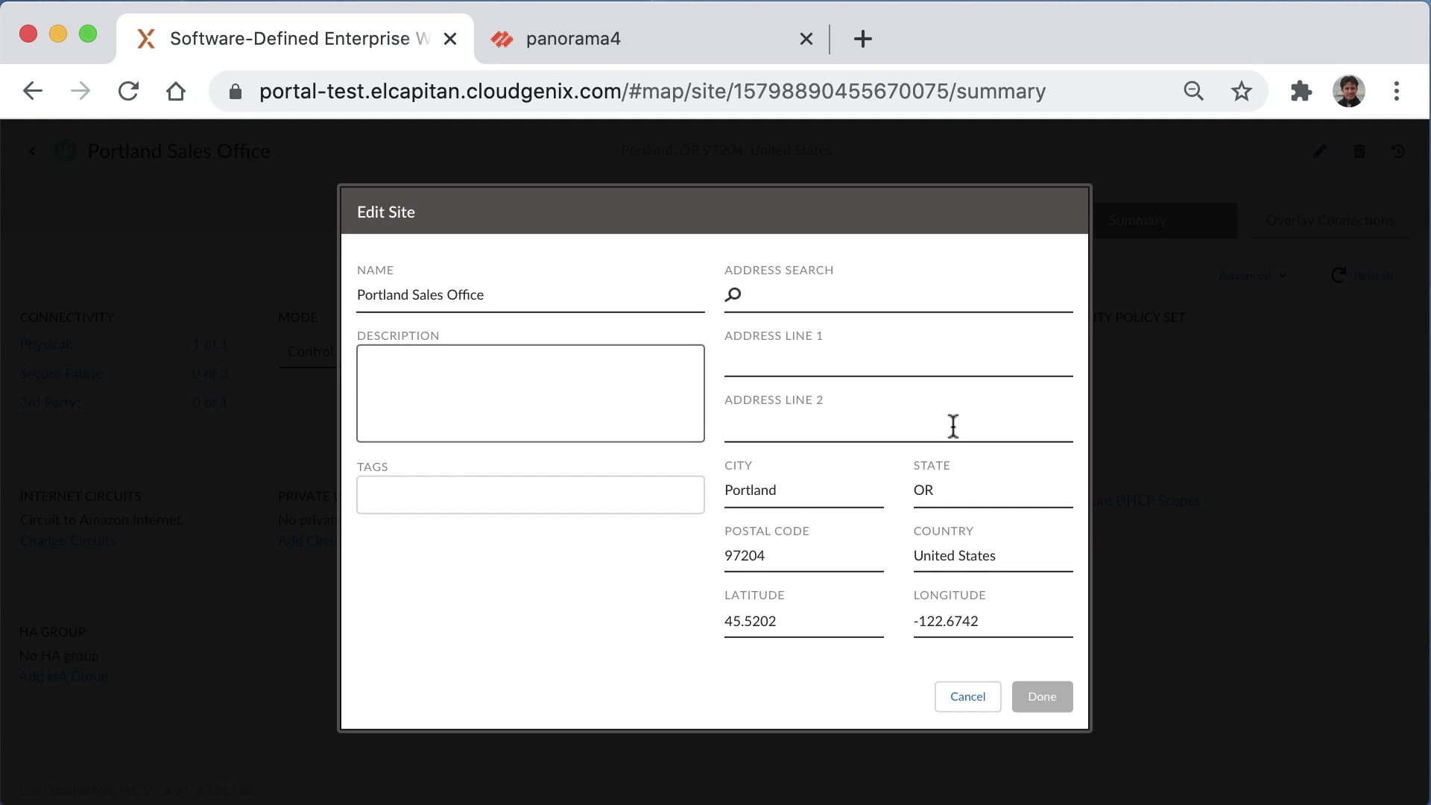
pyautogui.click(175, 176)
pyautogui.click(503, 503)
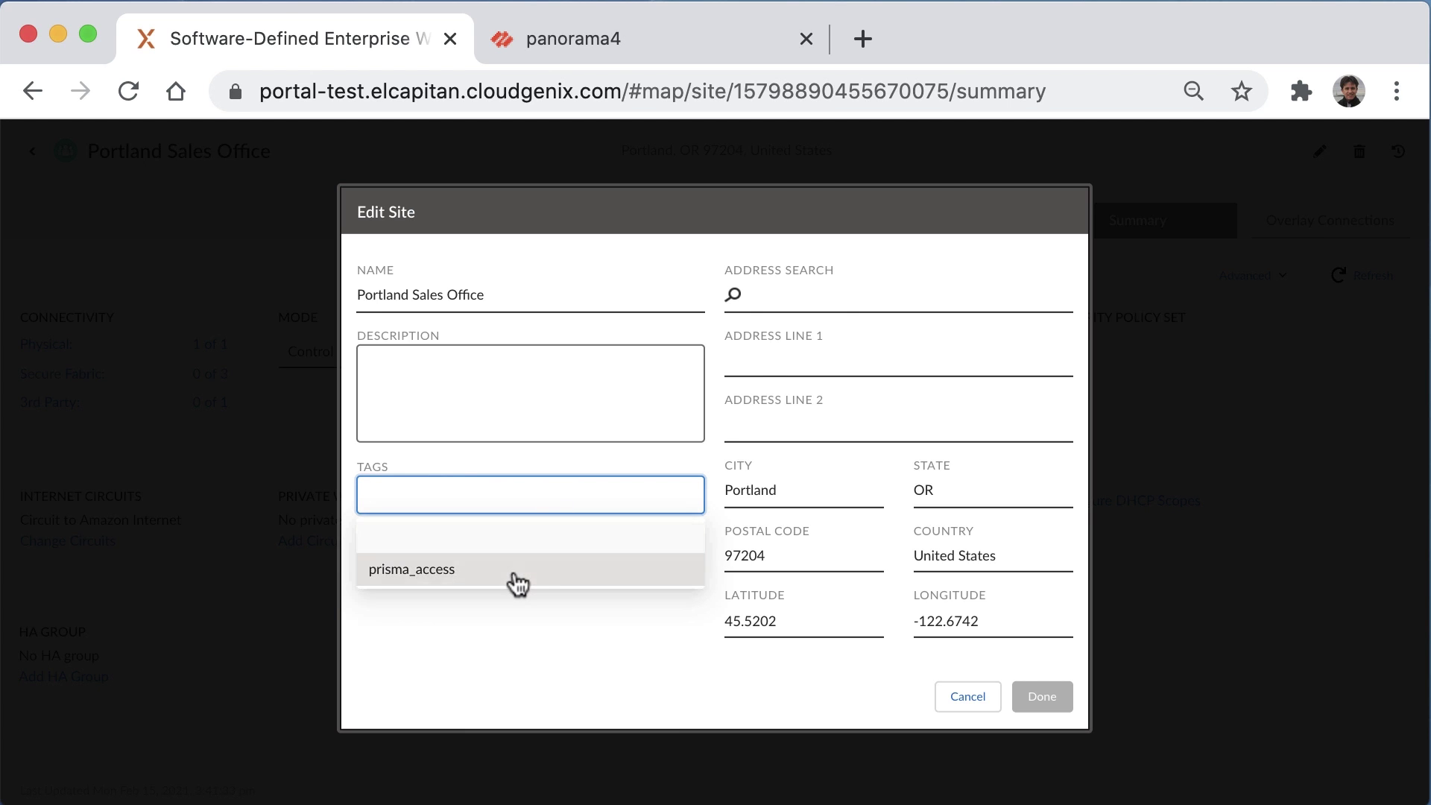
pyautogui.click(519, 571)
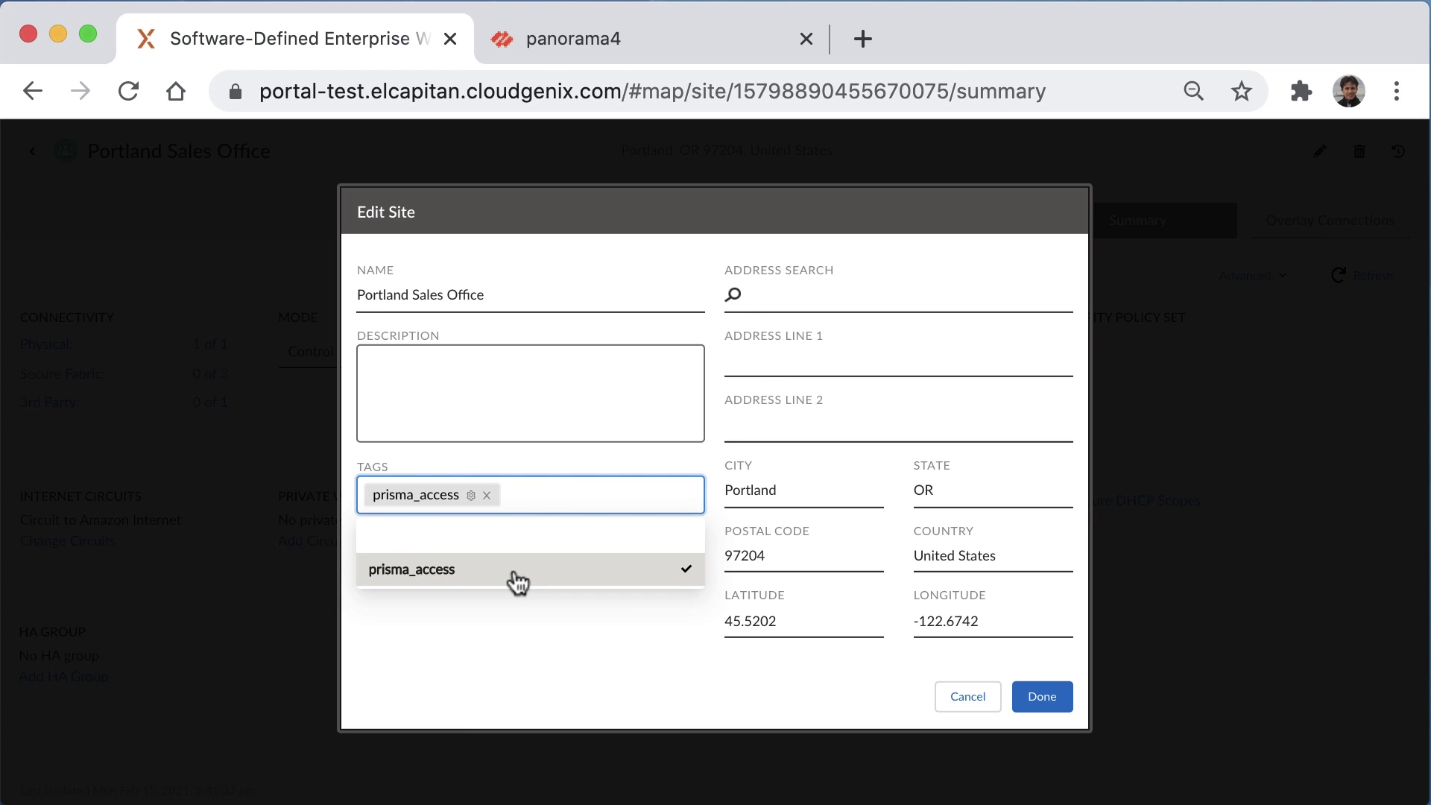
pyautogui.click(469, 496)
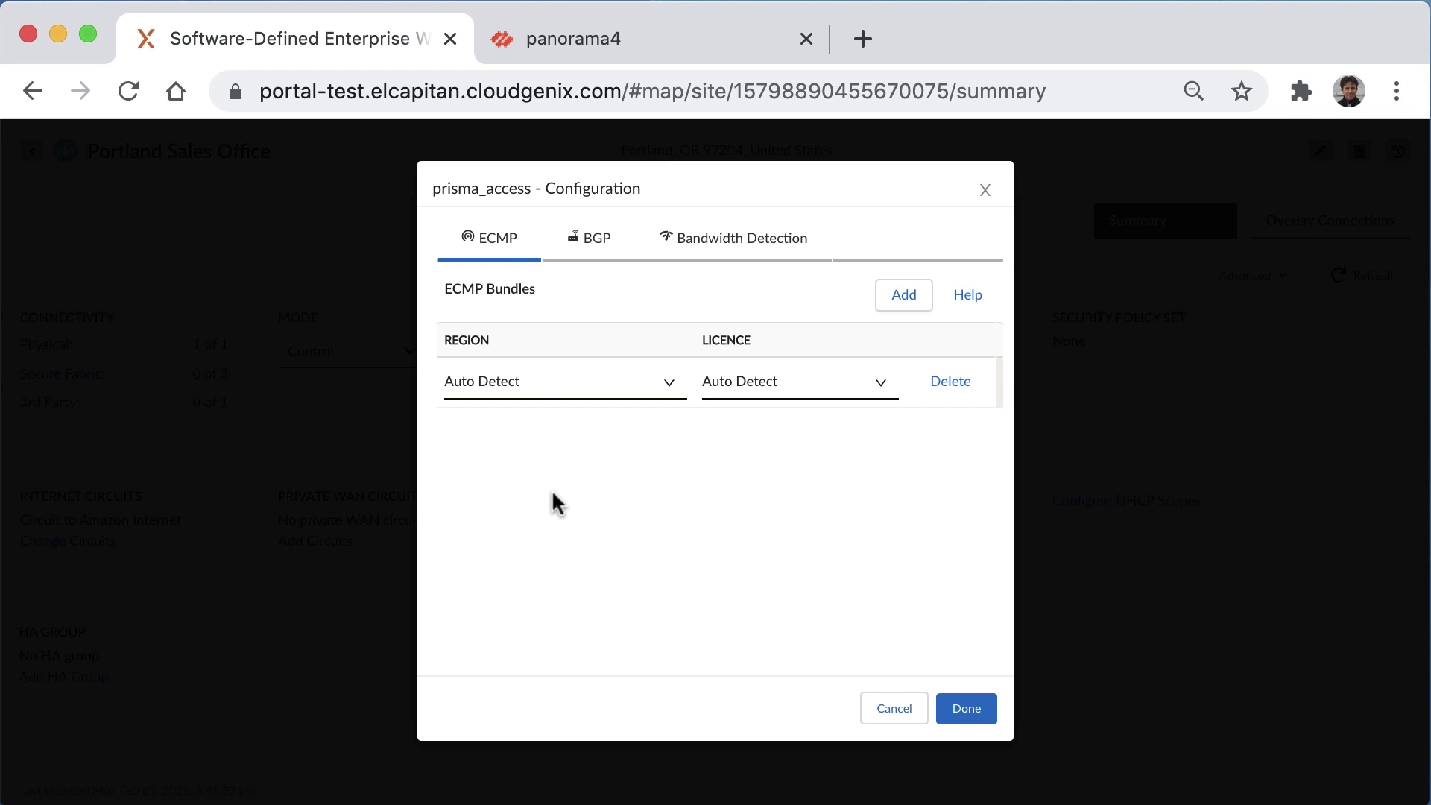
# Step: Set the prisma_access ECMP bundle region to US West and save the site edits
pyautogui.click(624, 385)
pyautogui.scroll(-3, 576, 545)
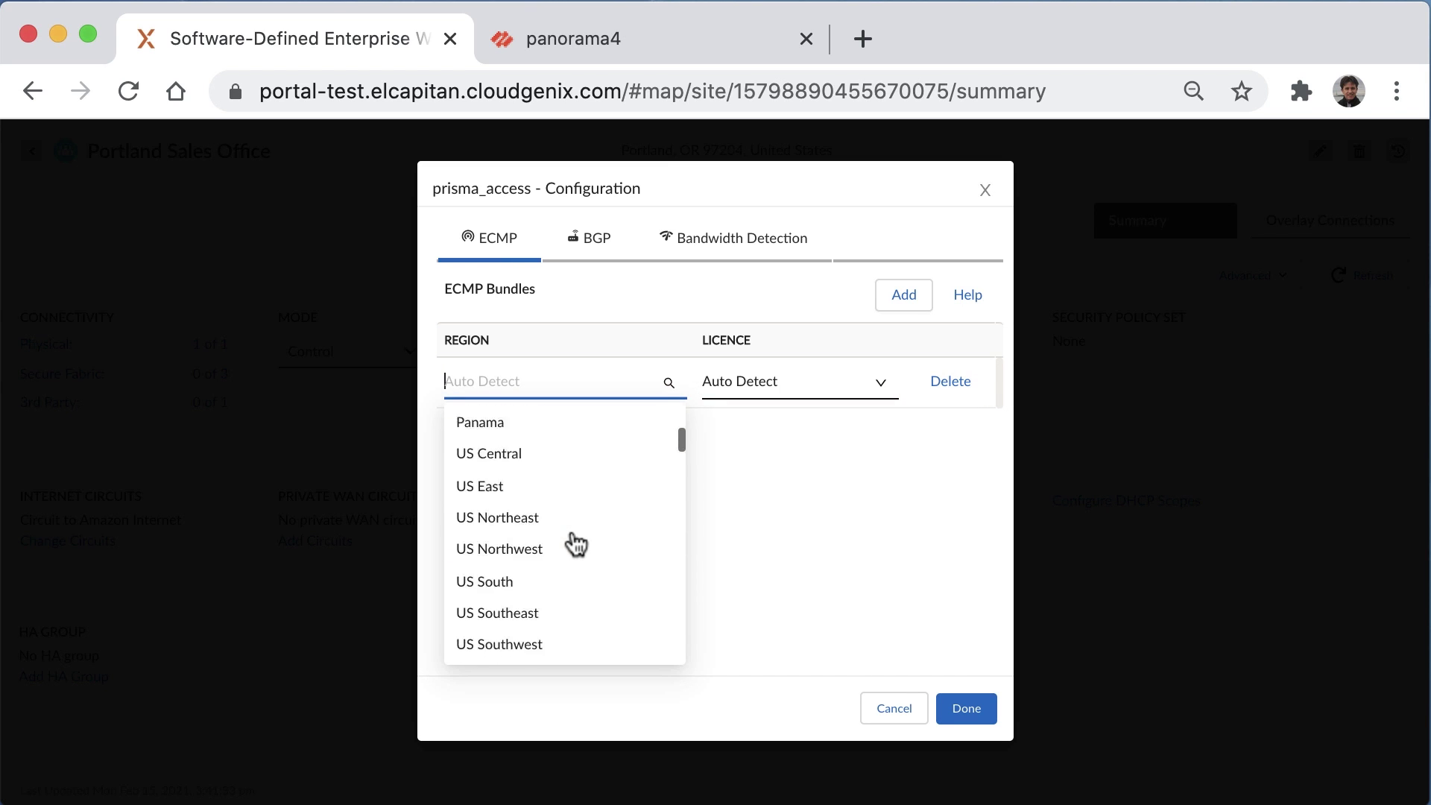
pyautogui.scroll(-2, 576, 544)
pyautogui.click(575, 541)
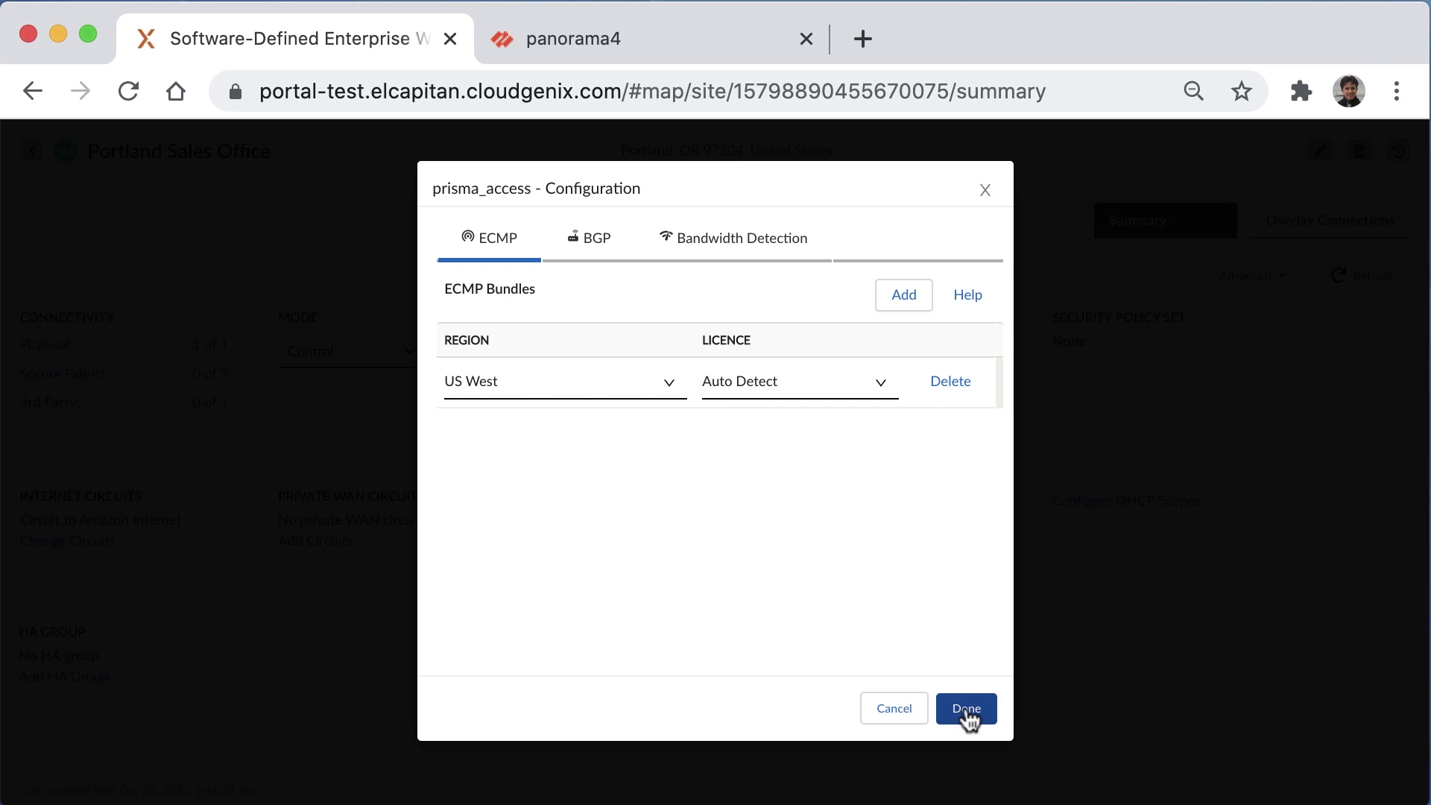
pyautogui.click(967, 710)
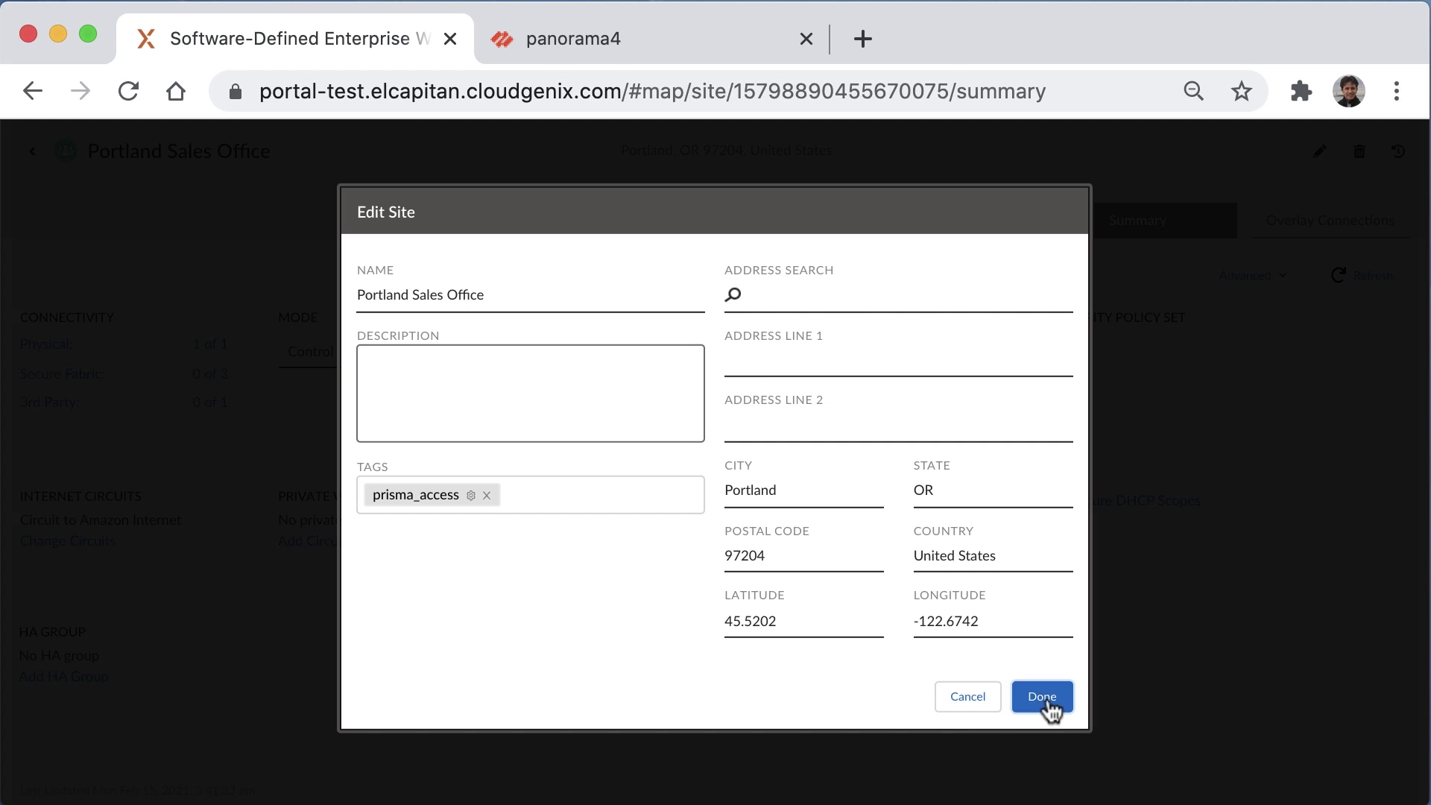
pyautogui.click(1049, 703)
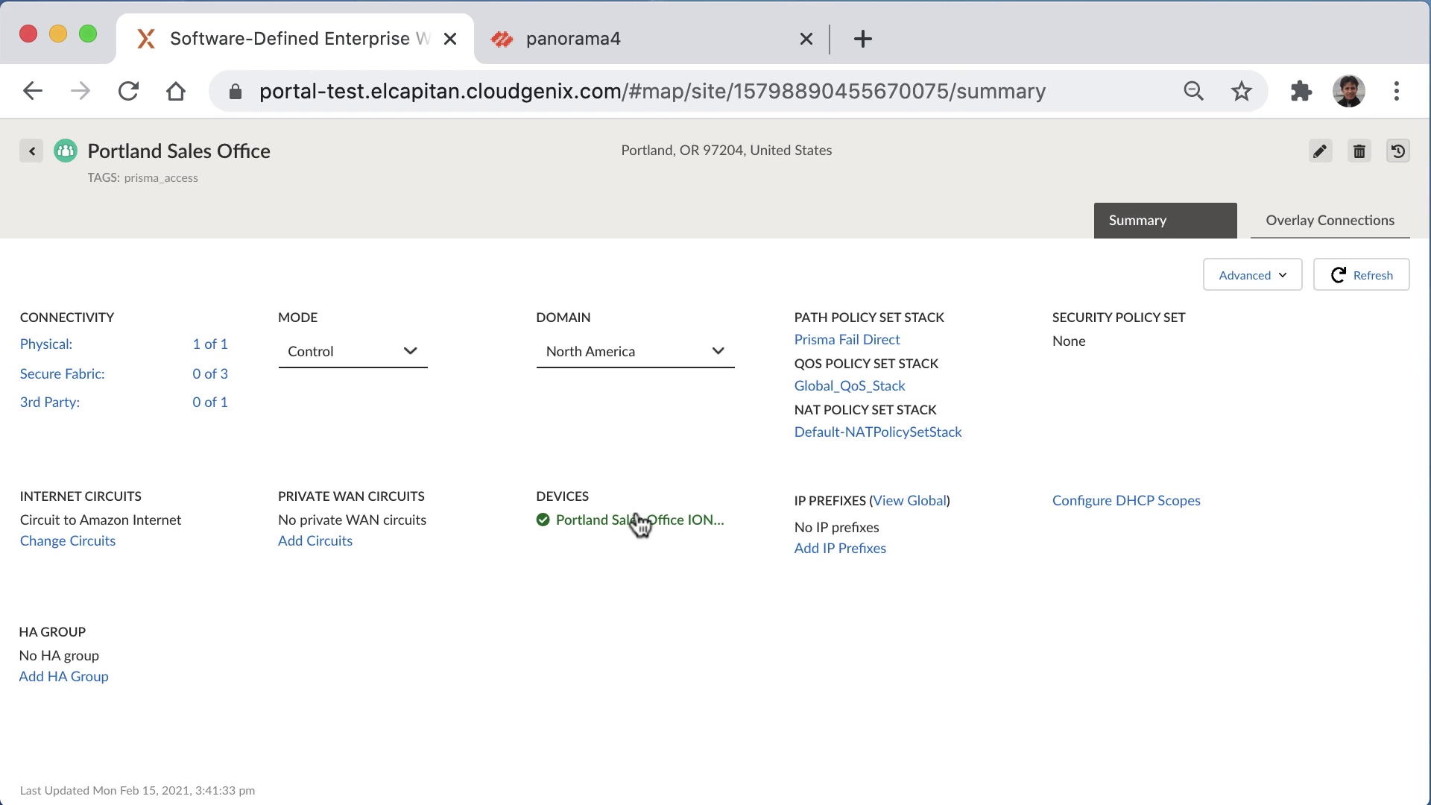
# Step: Inspect the ION device's interfaces, checking Port 1's prisma_region:us-west-1:1 tag and the US West tunnel
pyautogui.click(638, 521)
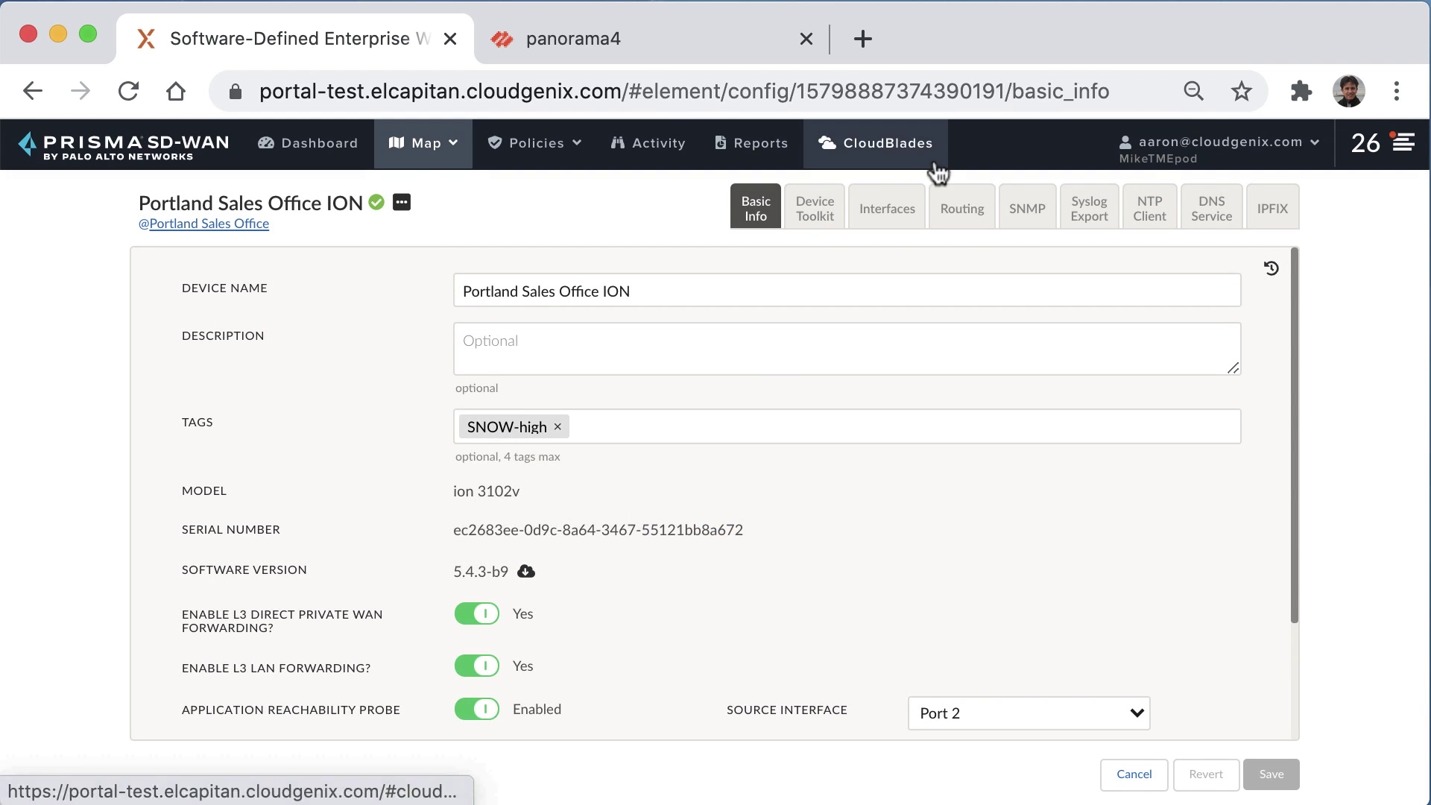
pyautogui.click(886, 210)
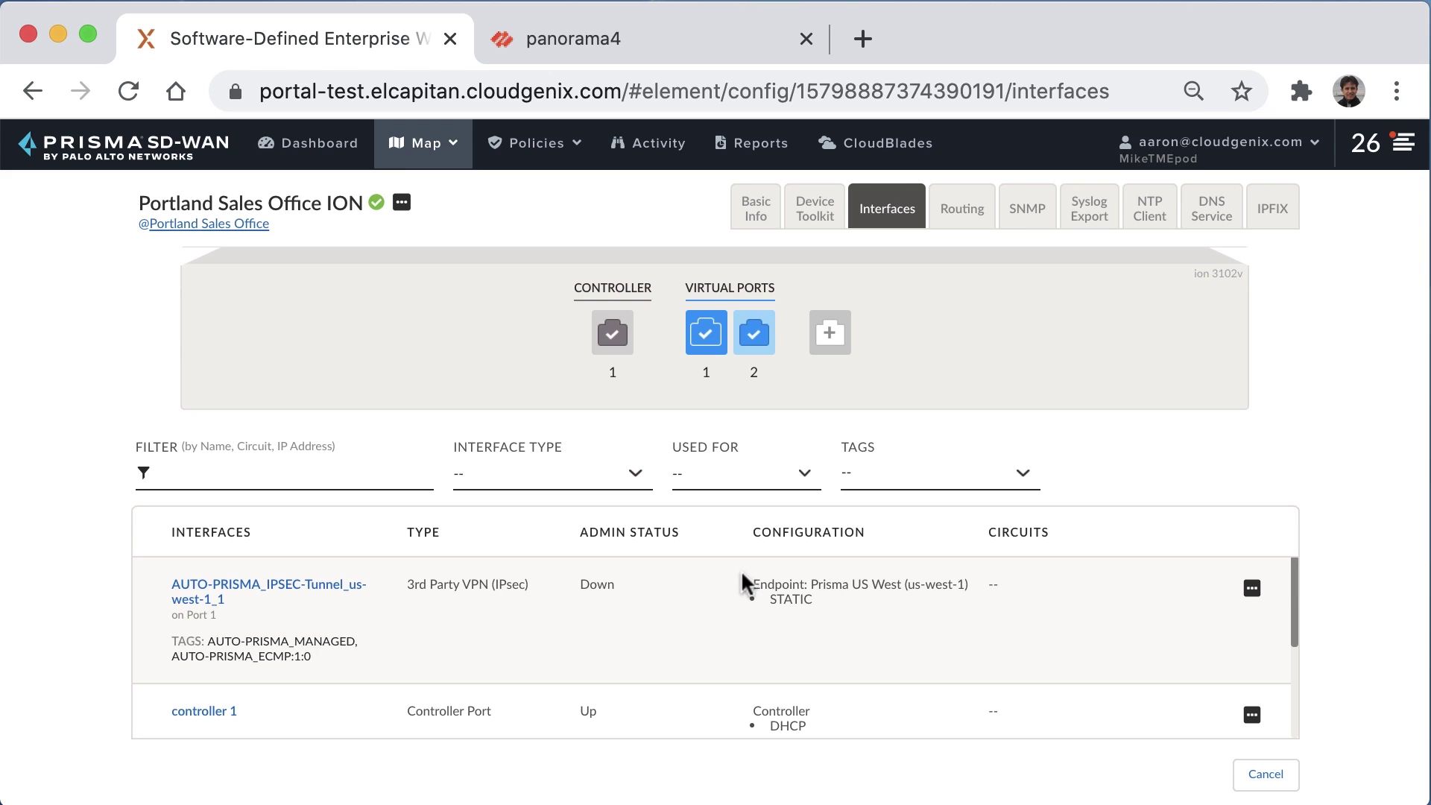
pyautogui.scroll(-3, 755, 662)
pyautogui.scroll(-1, 755, 660)
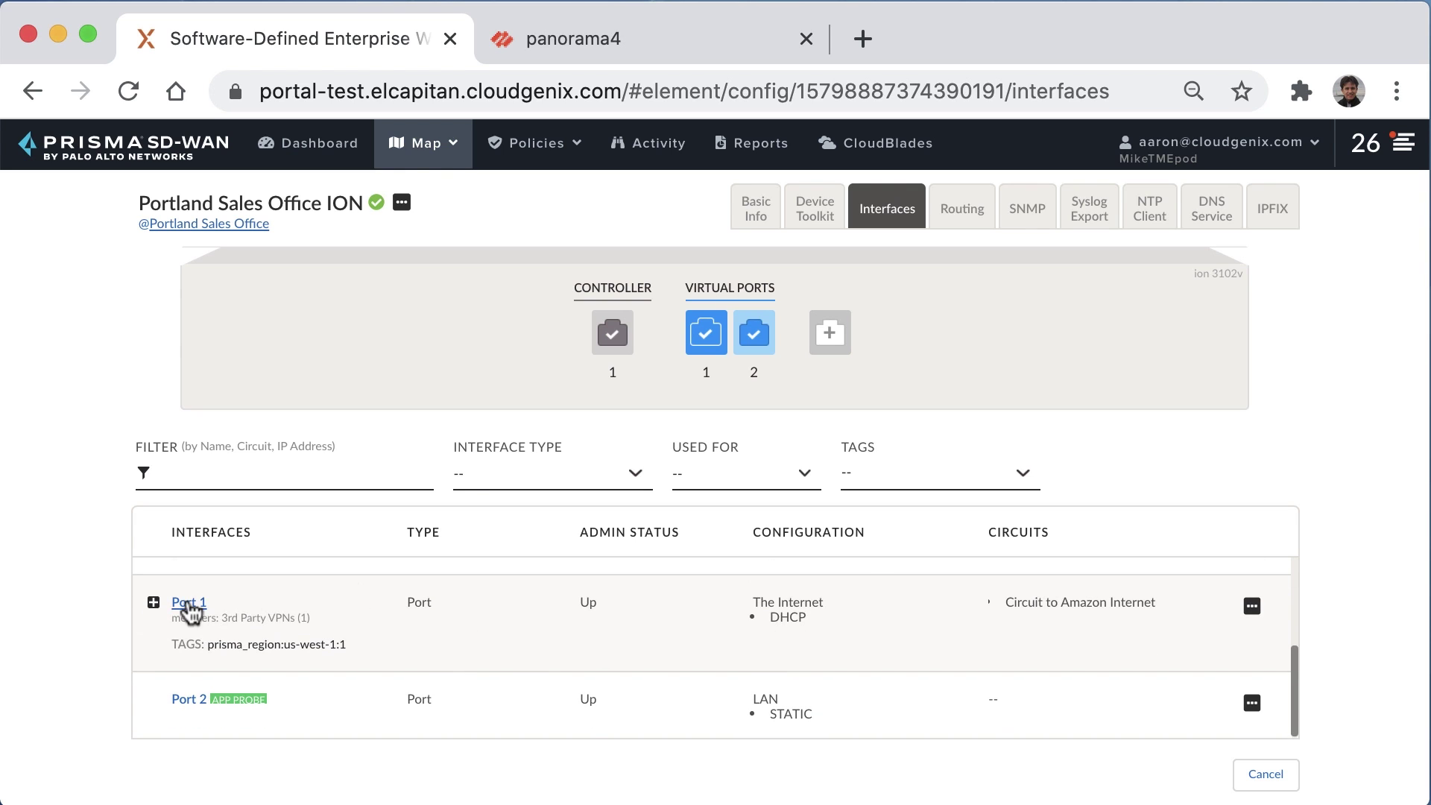
pyautogui.click(189, 602)
pyautogui.scroll(-3, 604, 613)
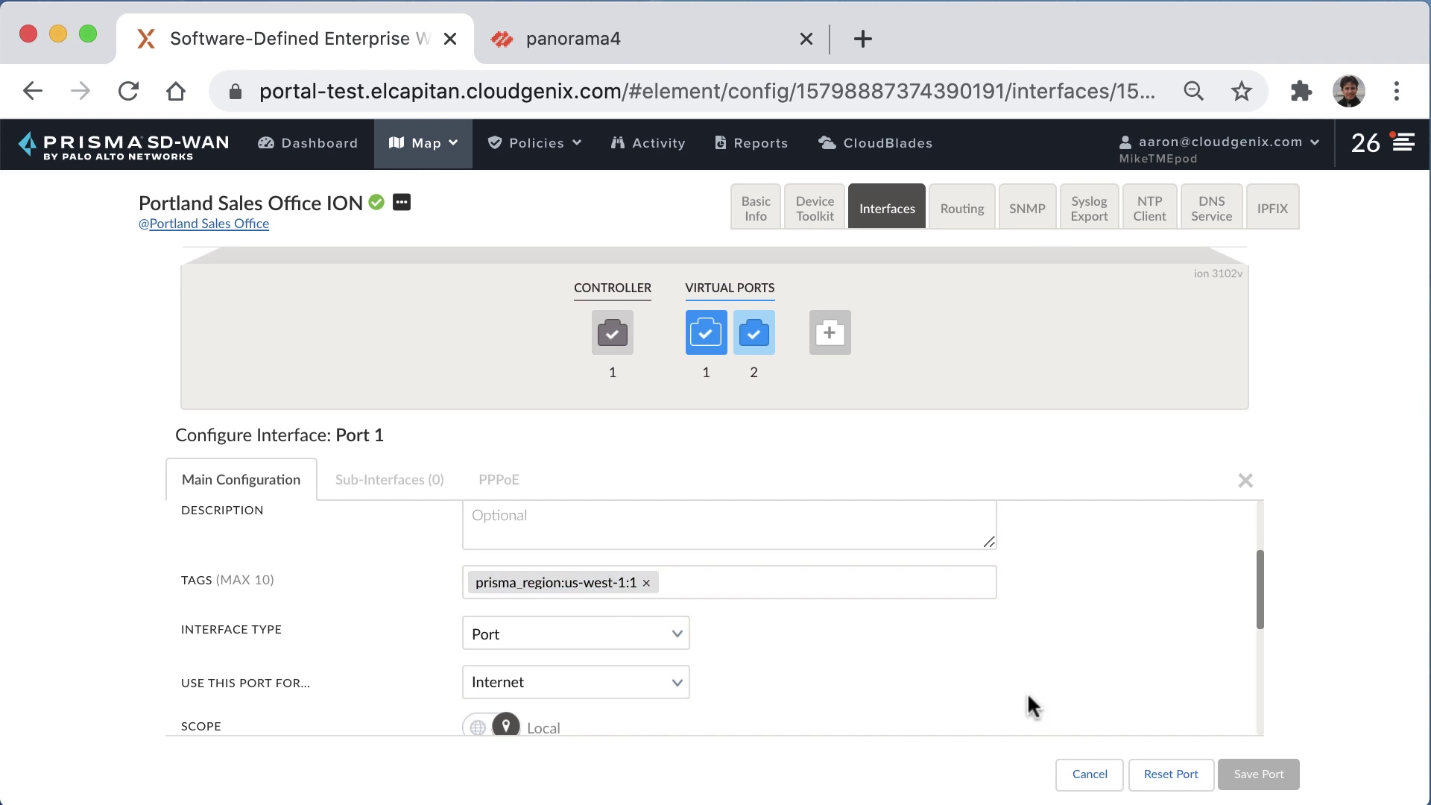
pyautogui.click(1090, 774)
# Step: Refresh the Portland Sales Office summary and view its Prisma US West (us-west-1) endpoint
pyautogui.click(1261, 774)
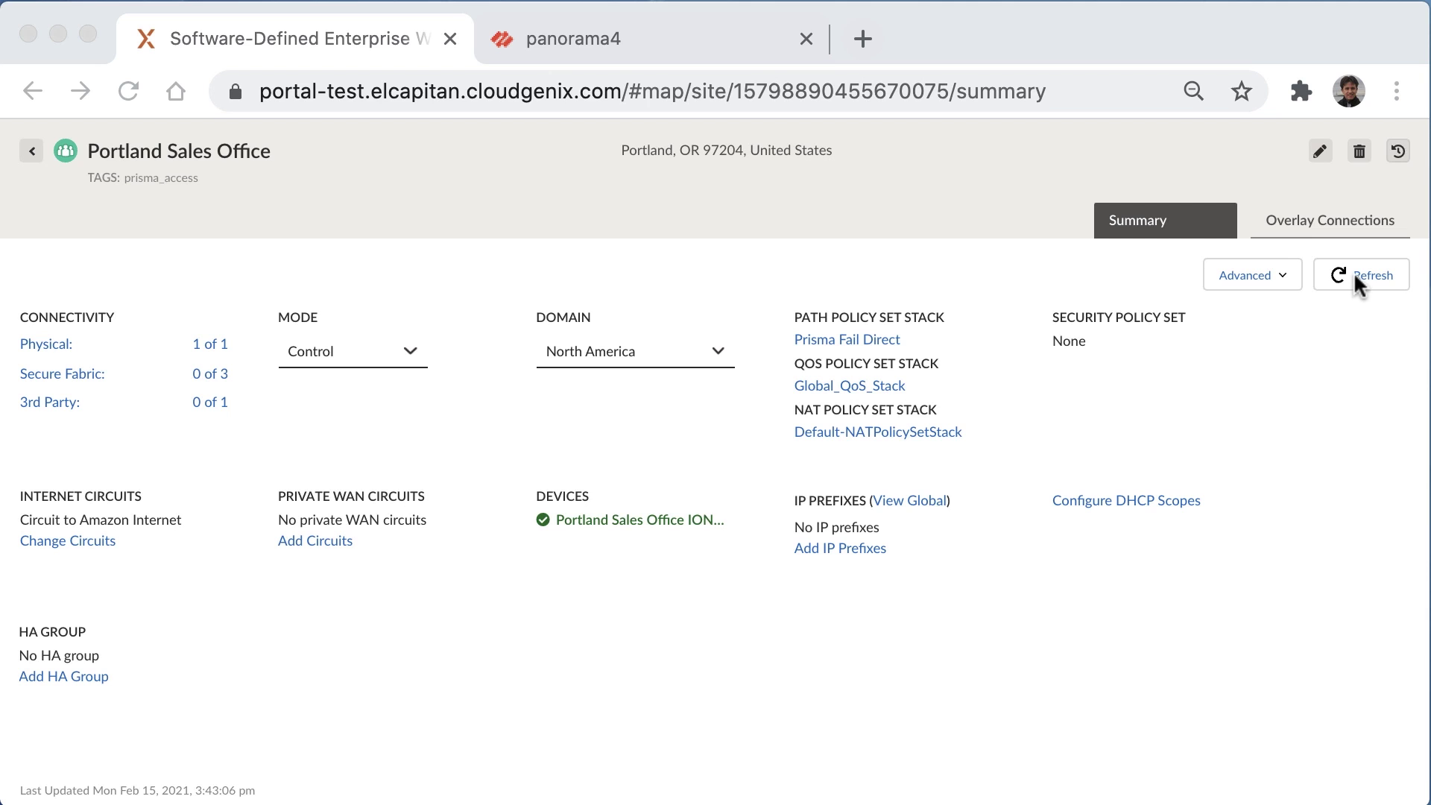
pyautogui.click(1357, 282)
pyautogui.click(1356, 282)
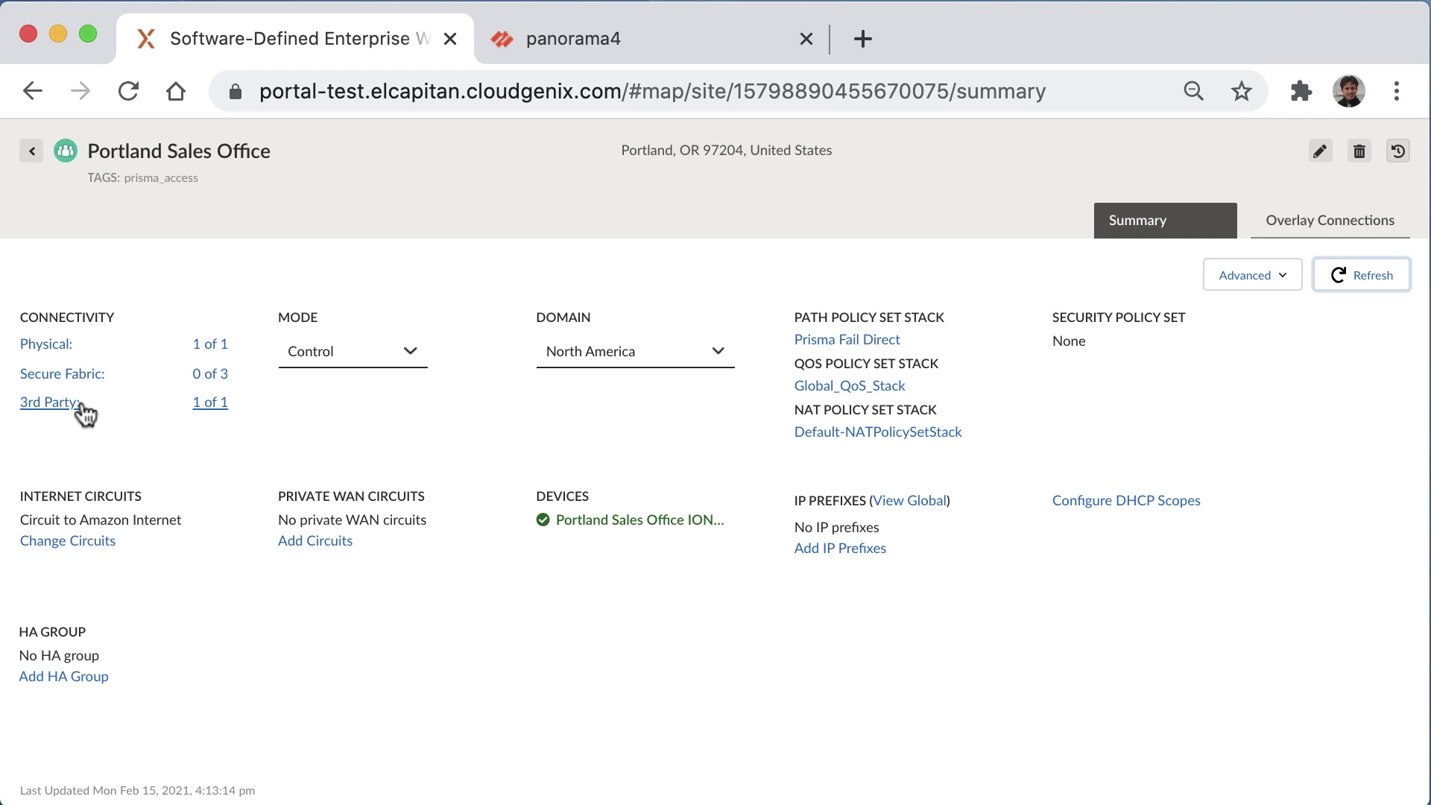
pyautogui.click(50, 402)
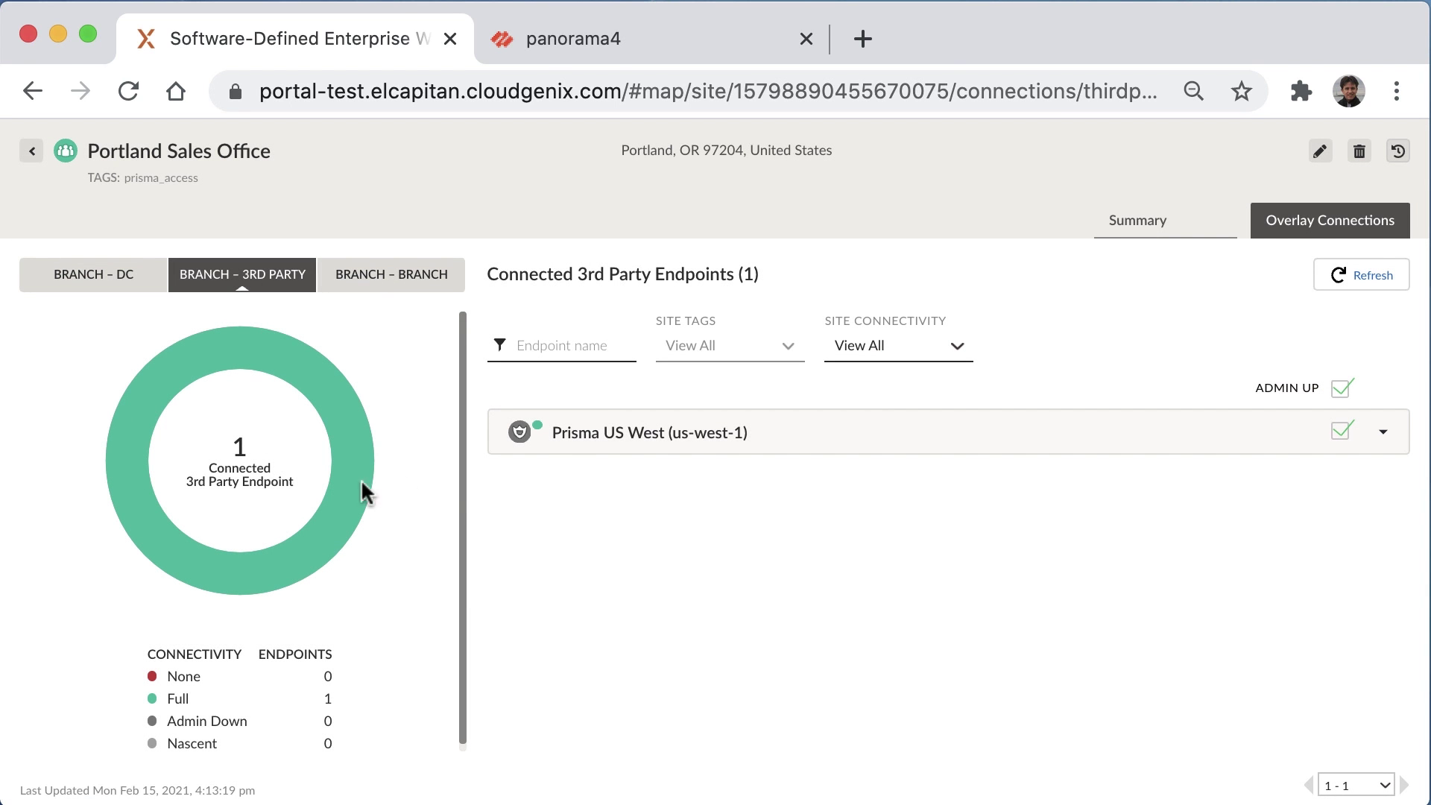